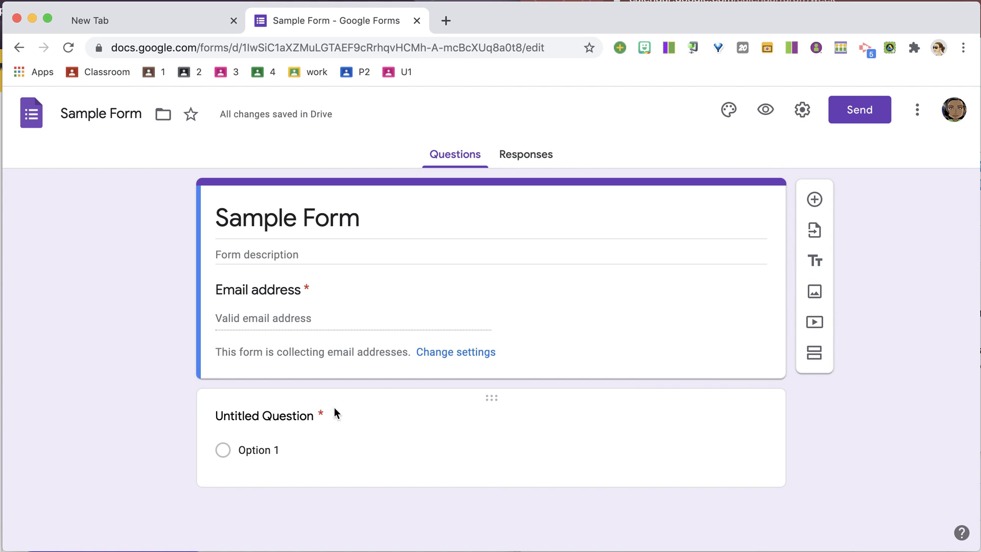
# - Select the first question's title field to begin writing the question
pyautogui.click(298, 420)
# - Add the questions 'What is your first name?' and 'What is your last name?'
pyautogui.write('What is')
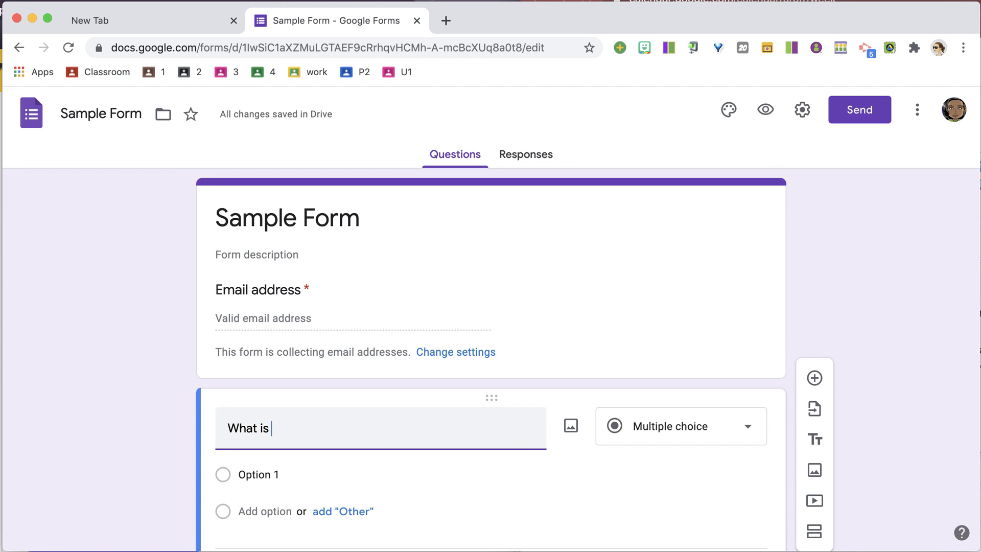
pyautogui.write(' your first name')
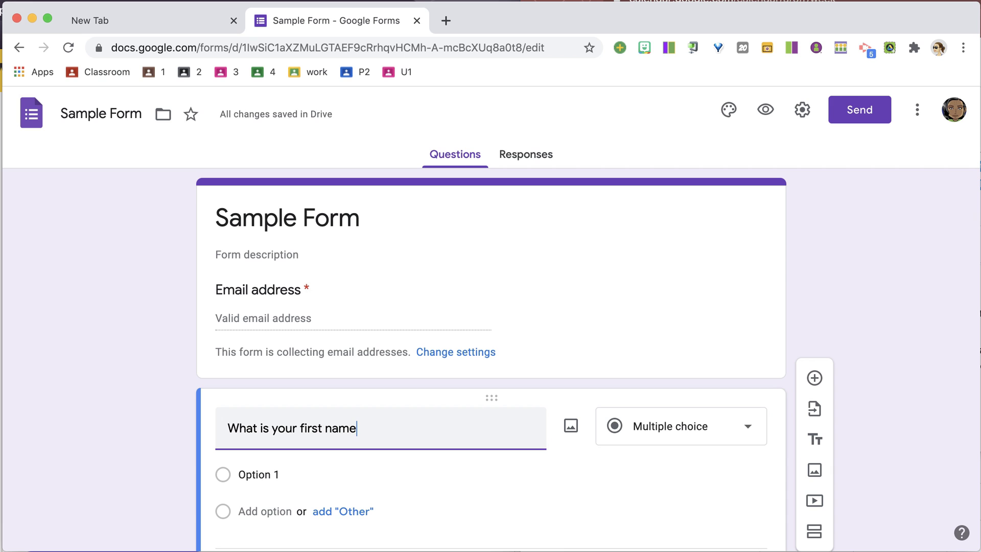
pyautogui.write('?')
pyautogui.press('Return')
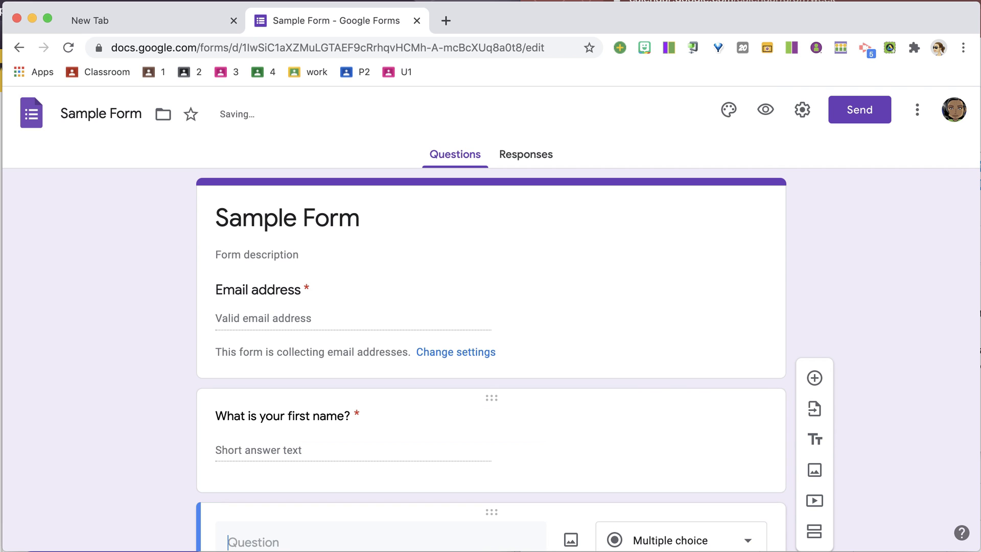
pyautogui.write('What is your la')
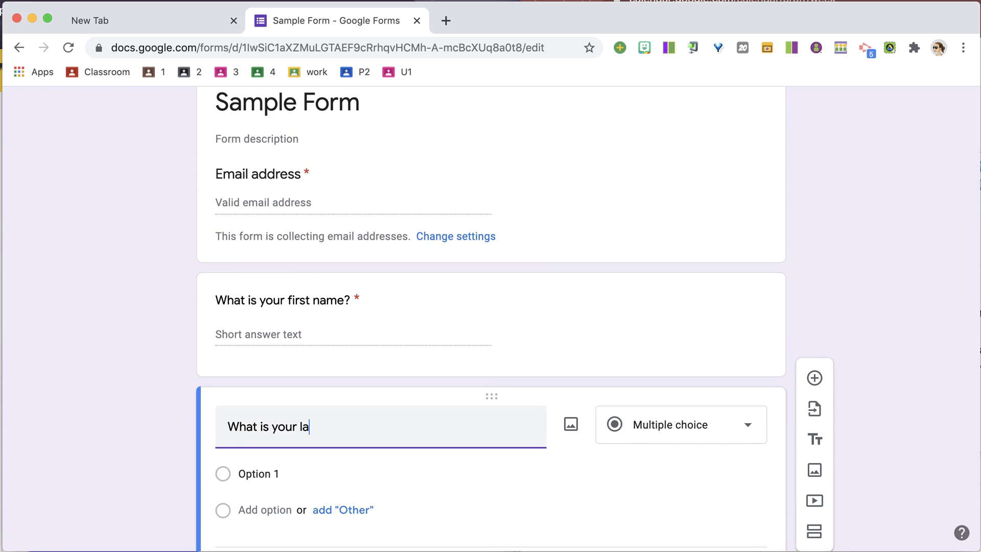
pyautogui.write('st name?')
pyautogui.press('Return')
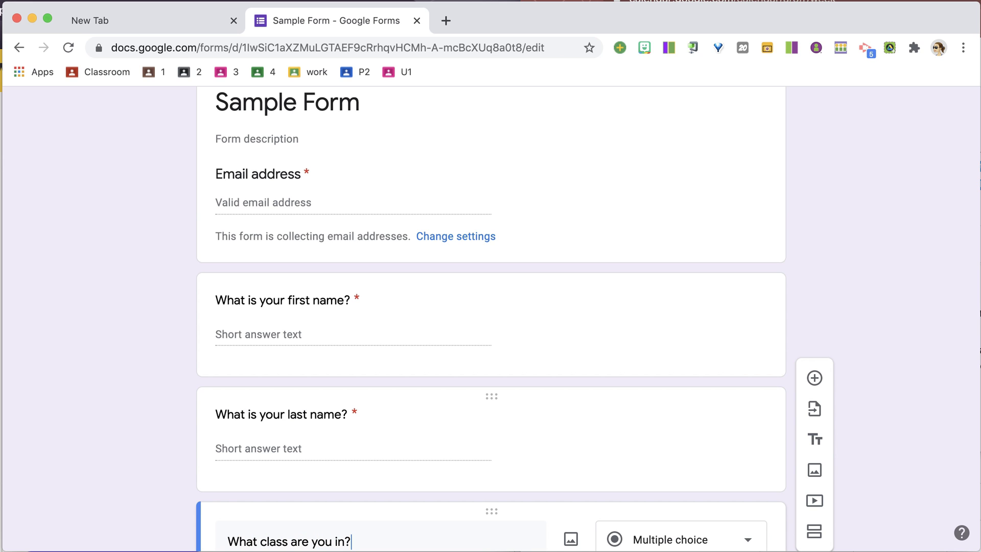
# - Make the class question a dropdown with options 1 through 7, then add a new section
pyautogui.click(700, 396)
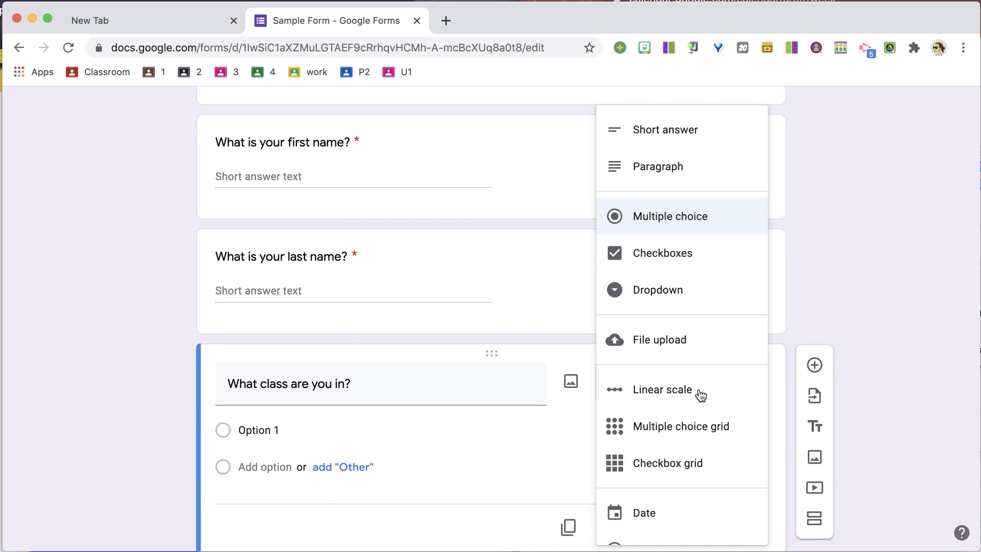
pyautogui.click(674, 289)
pyautogui.click(250, 429)
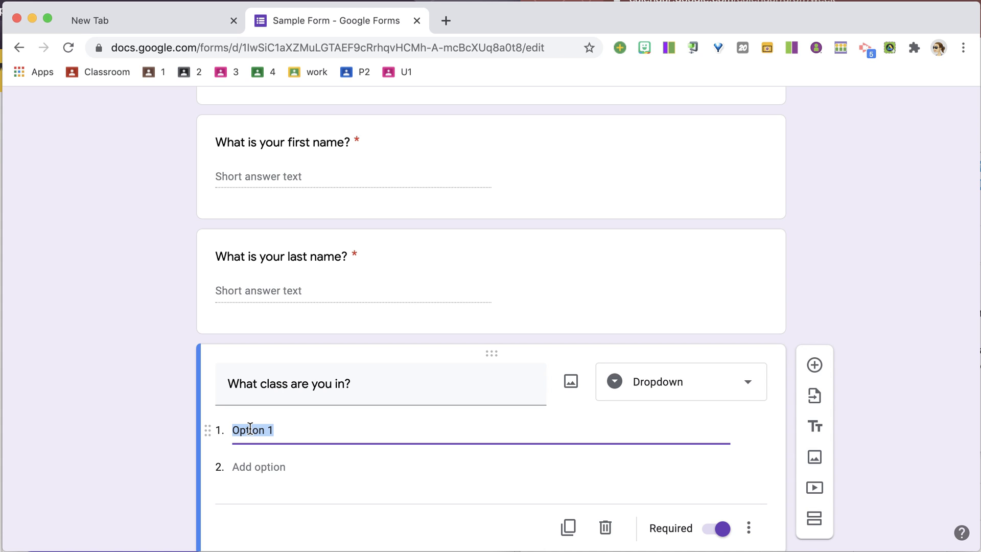
pyautogui.write('1')
pyautogui.press('Return')
pyautogui.write('2')
pyautogui.press('Return')
pyautogui.write('3 4 5')
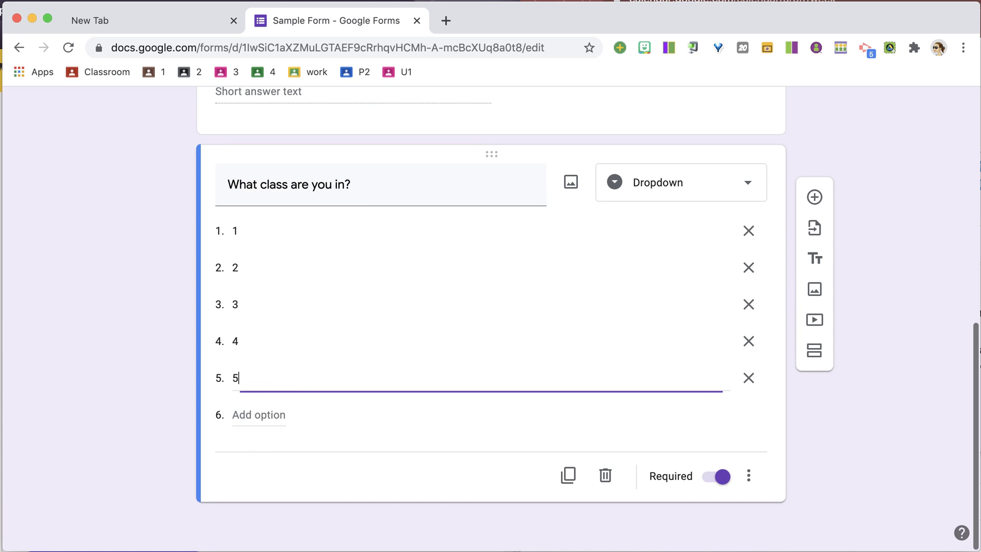
pyautogui.press('Return')
pyautogui.write('6')
pyautogui.press('Return')
pyautogui.write('7')
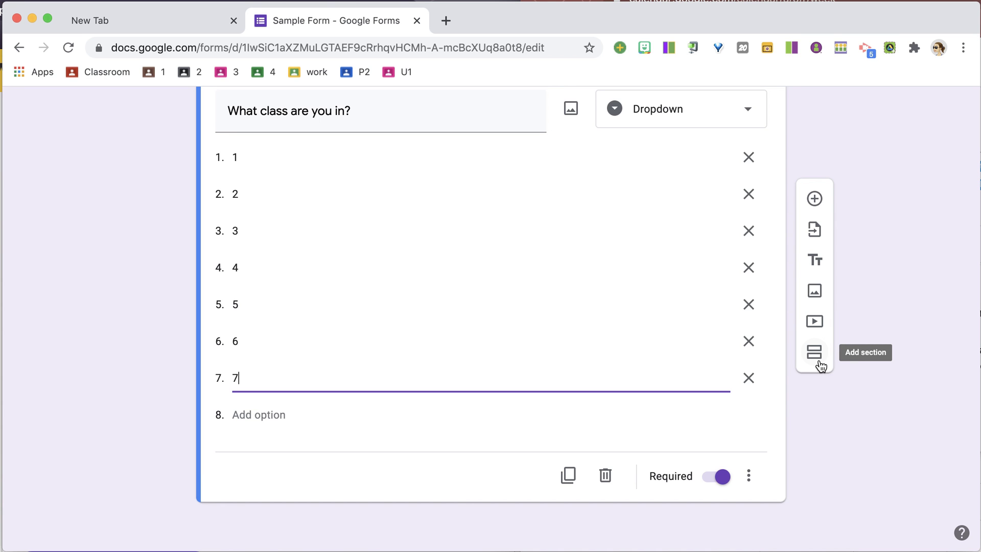
pyautogui.click(817, 360)
# - Rename the new section to 'Questions'
pyautogui.scroll(5, 599, 437)
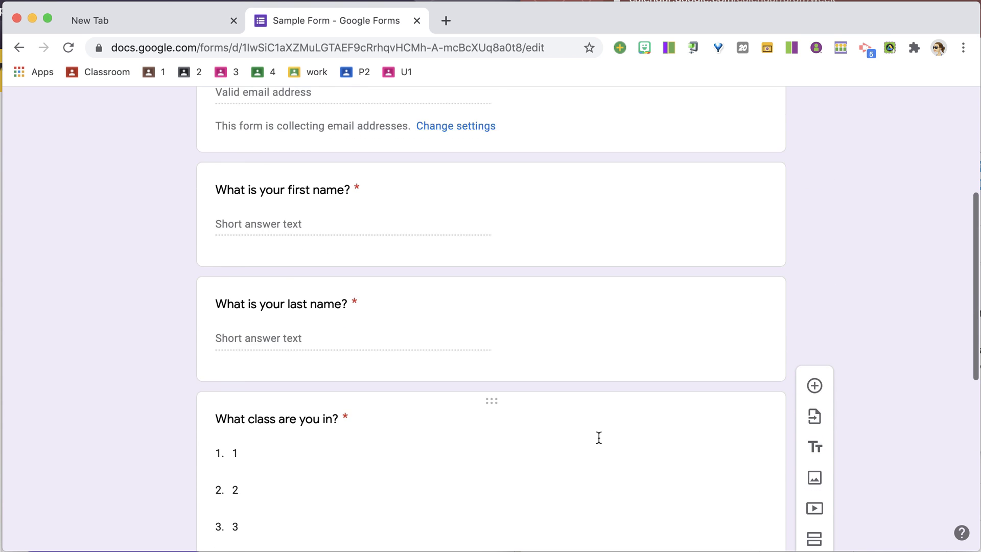
pyautogui.scroll(5, 599, 438)
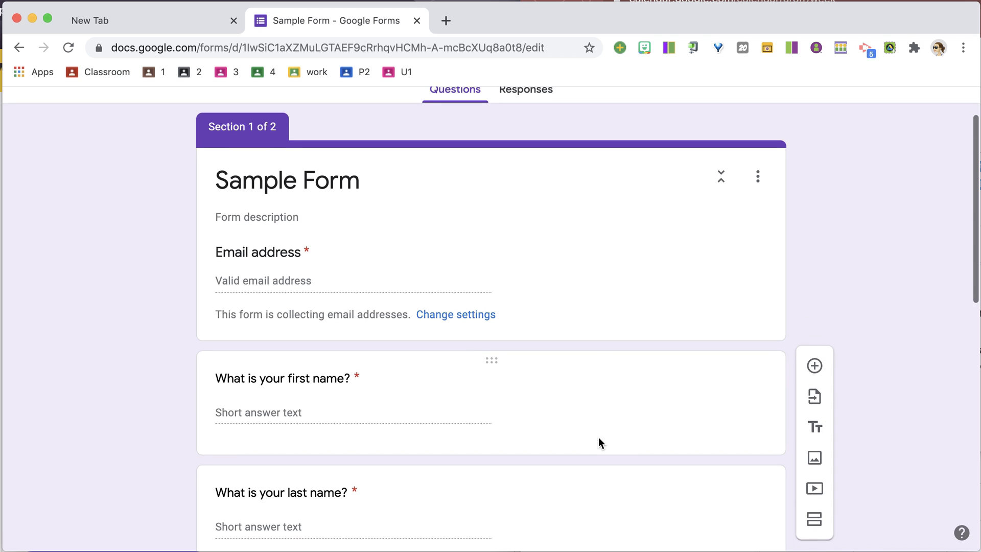
pyautogui.scroll(-10, 599, 438)
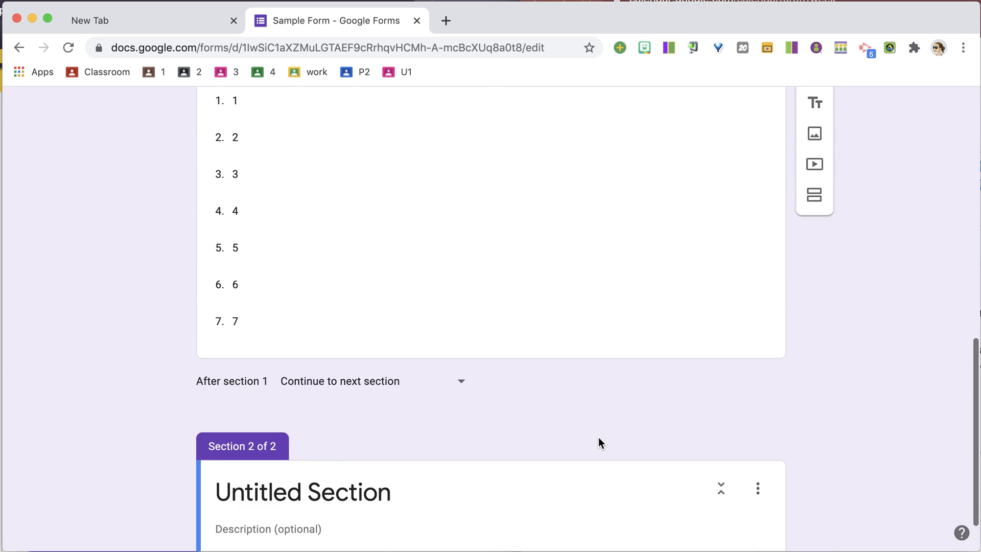
pyautogui.scroll(-2, 598, 437)
pyautogui.click(360, 435)
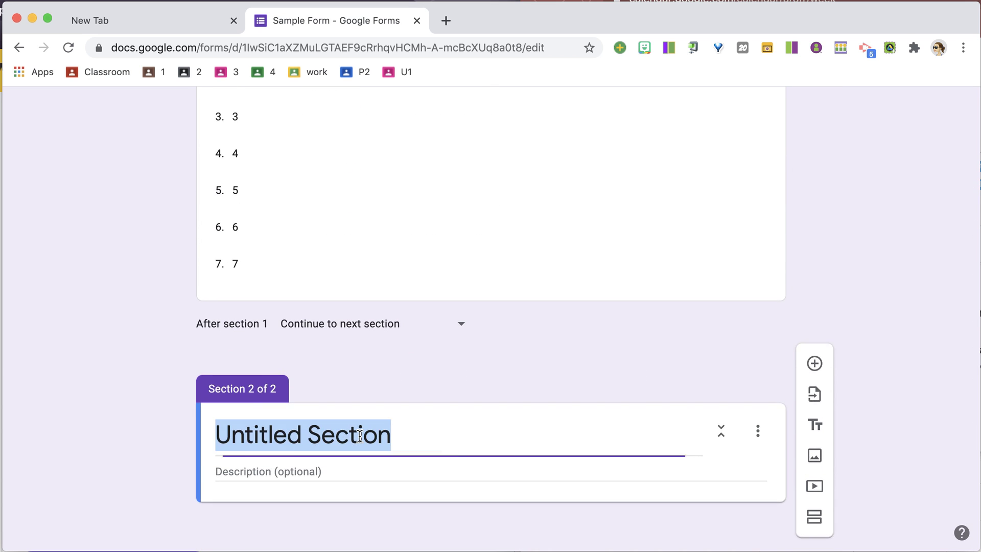
pyautogui.write('Questions')
# - Add a multiple-choice hood-colour question with answers Red, Blue, Green and Yellow
pyautogui.click(814, 378)
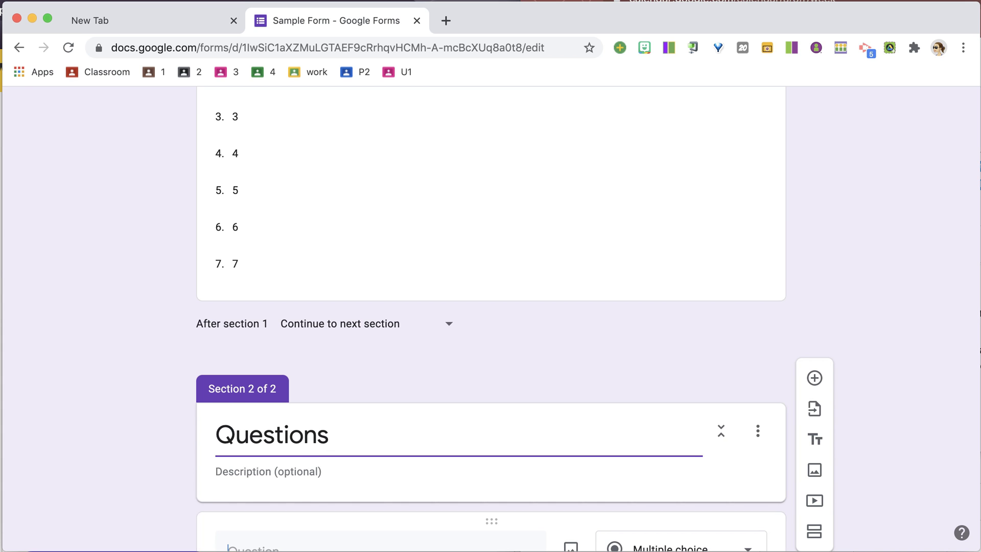
pyautogui.write('What ')
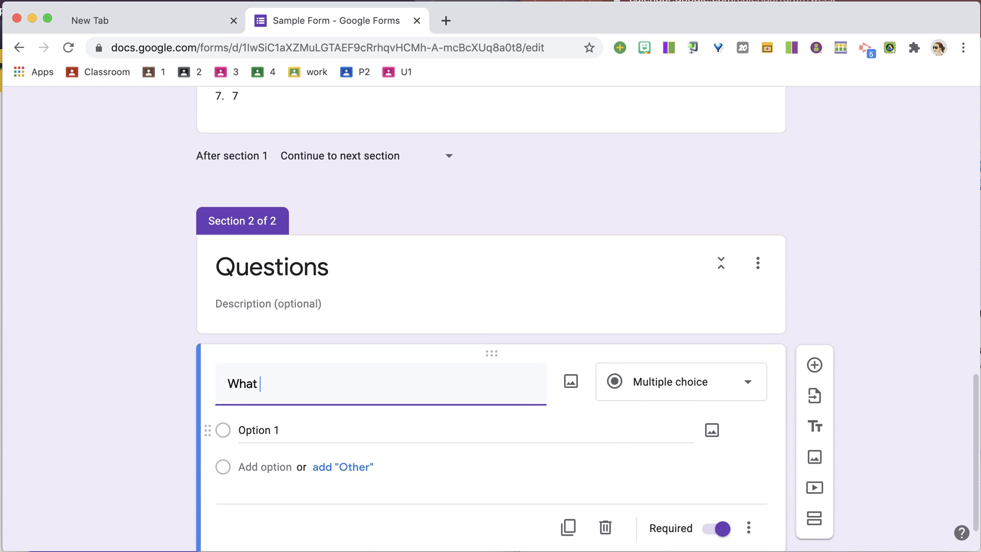
pyautogui.write('fo')
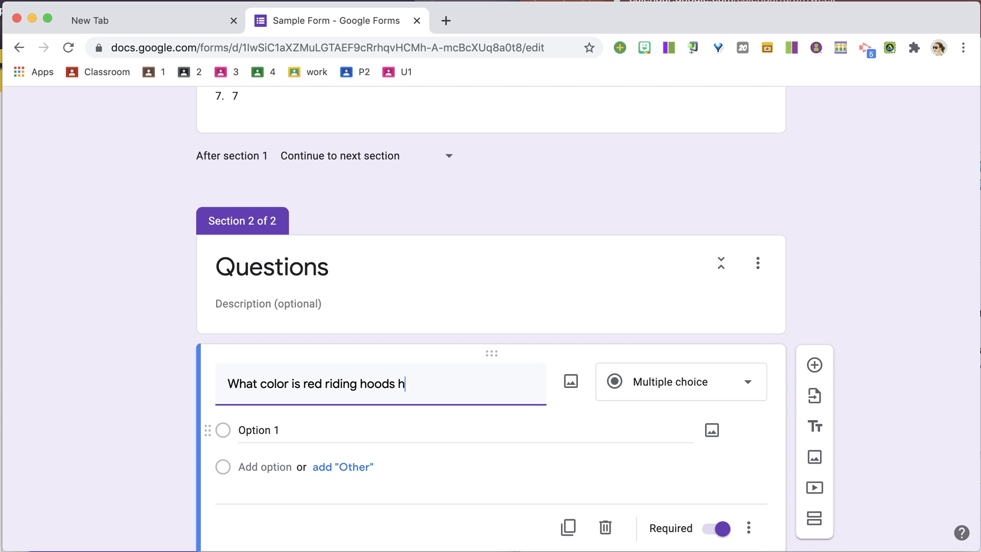
pyautogui.click(245, 429)
pyautogui.write('Red')
pyautogui.press('Return')
pyautogui.write('Blue')
pyautogui.press('Return')
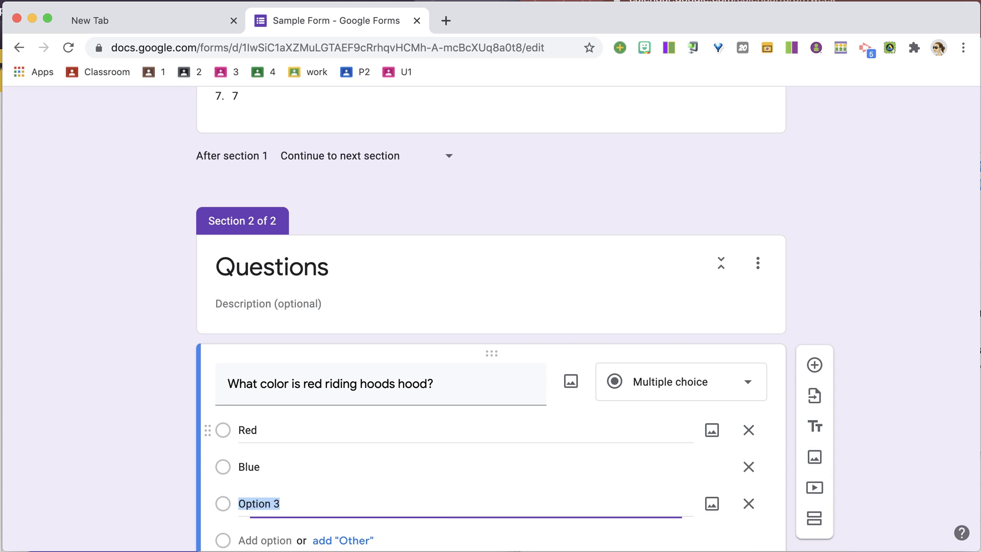
pyautogui.write('Green')
pyautogui.press('Return')
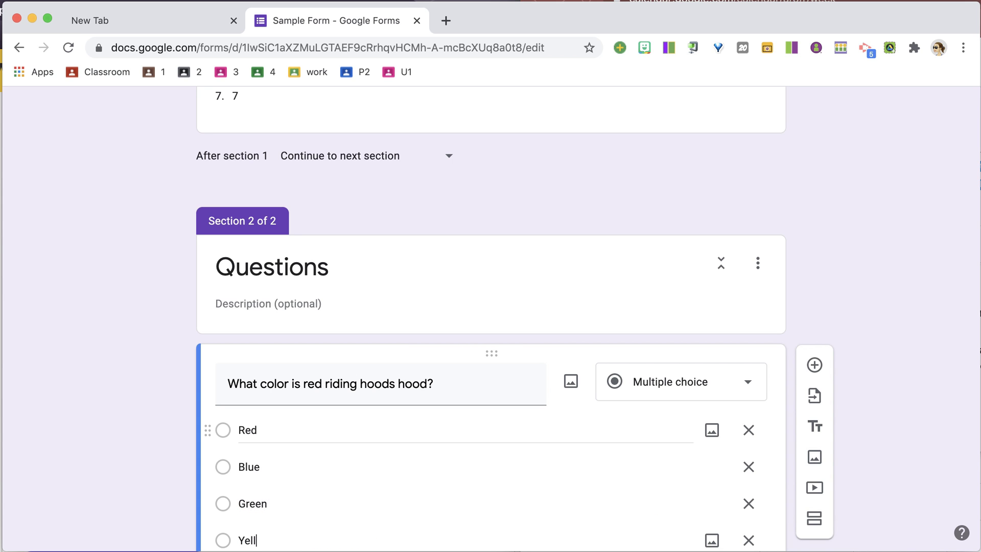
pyautogui.write('Yellow')
# - Shuffle the colour question's option order and add the question 'Who is the antagonist?'
pyautogui.scroll(-5, 626, 449)
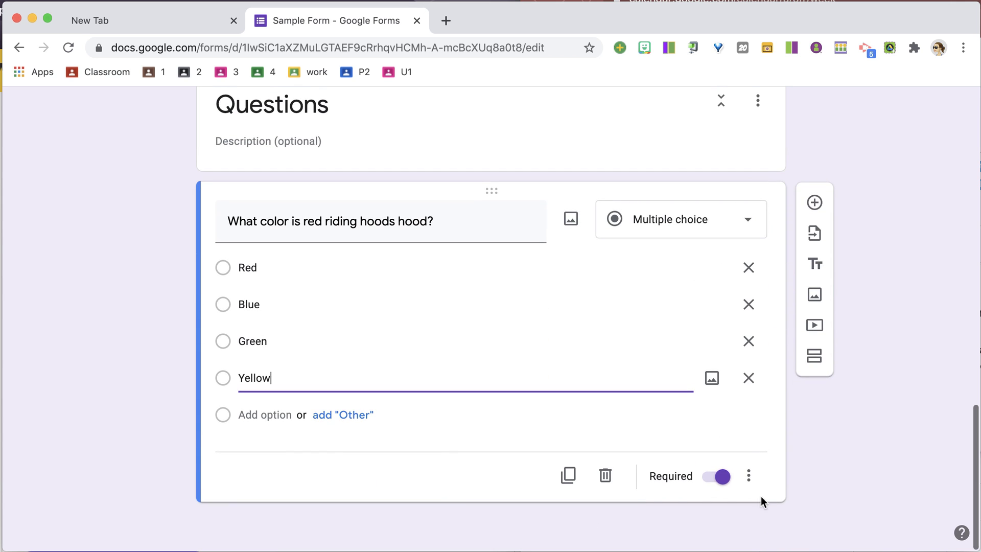
pyautogui.click(754, 476)
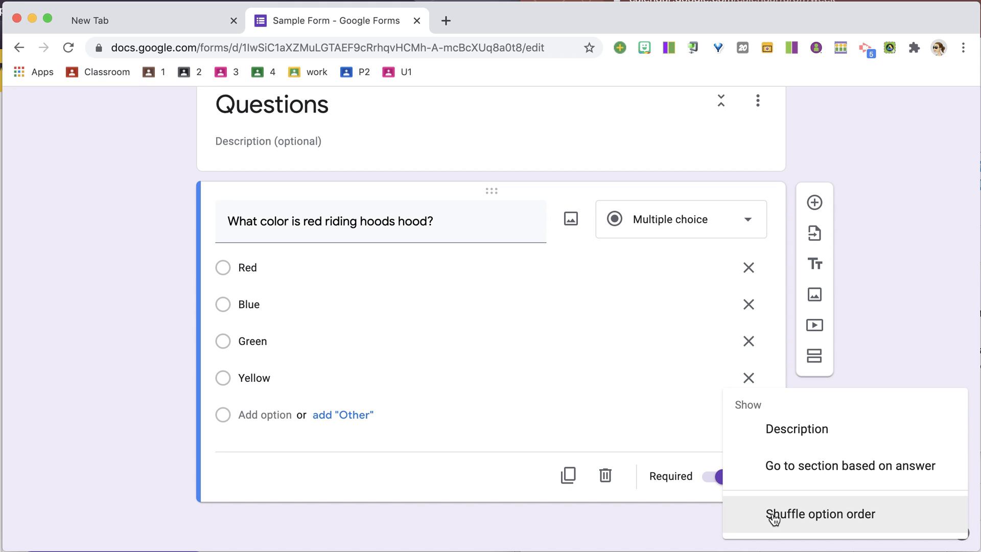
pyautogui.click(774, 517)
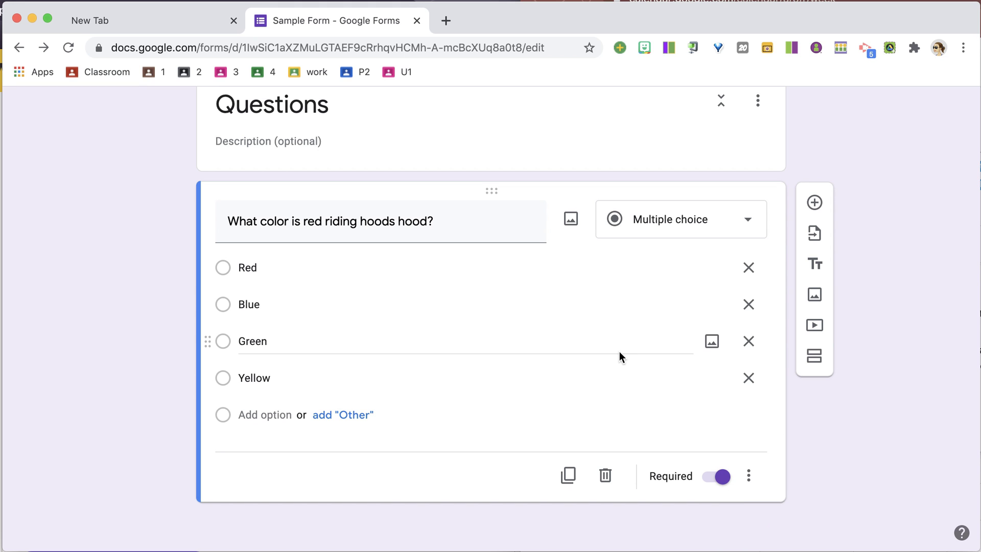
pyautogui.hotkey('ctrl', 'shift', 'Return')
pyautogui.write('W')
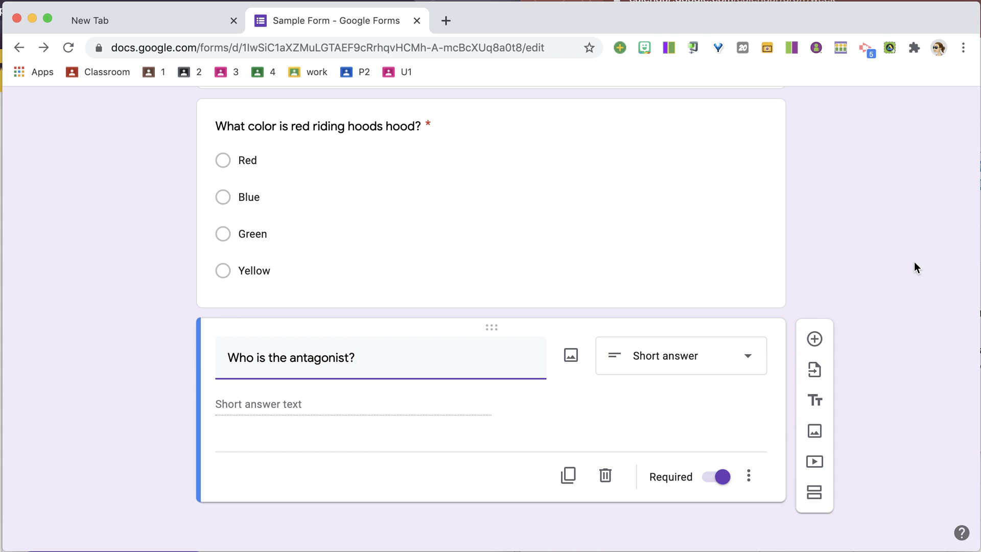
pyautogui.scroll(15, 914, 262)
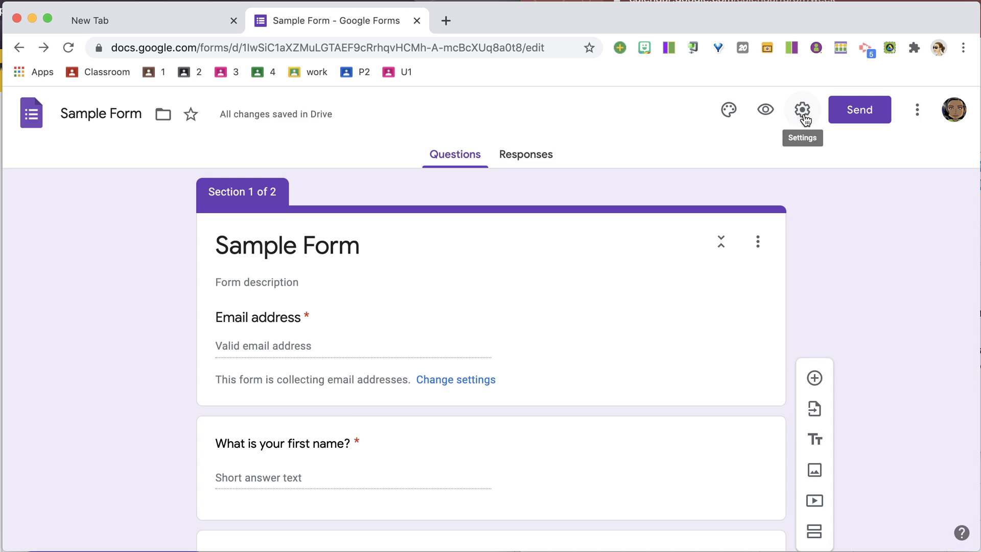
# - Turn on Shuffle question order in the Presentation settings and save
pyautogui.click(803, 114)
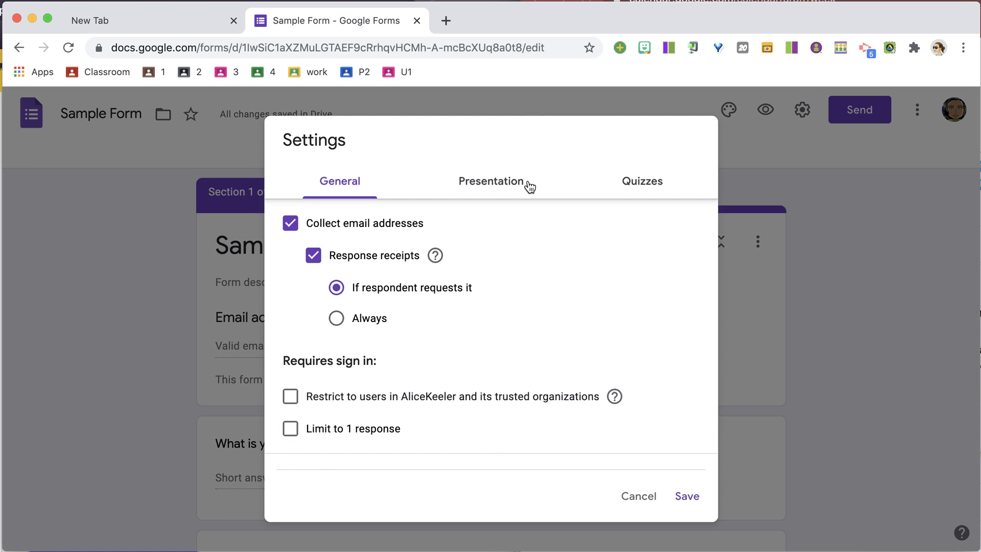
pyautogui.click(484, 188)
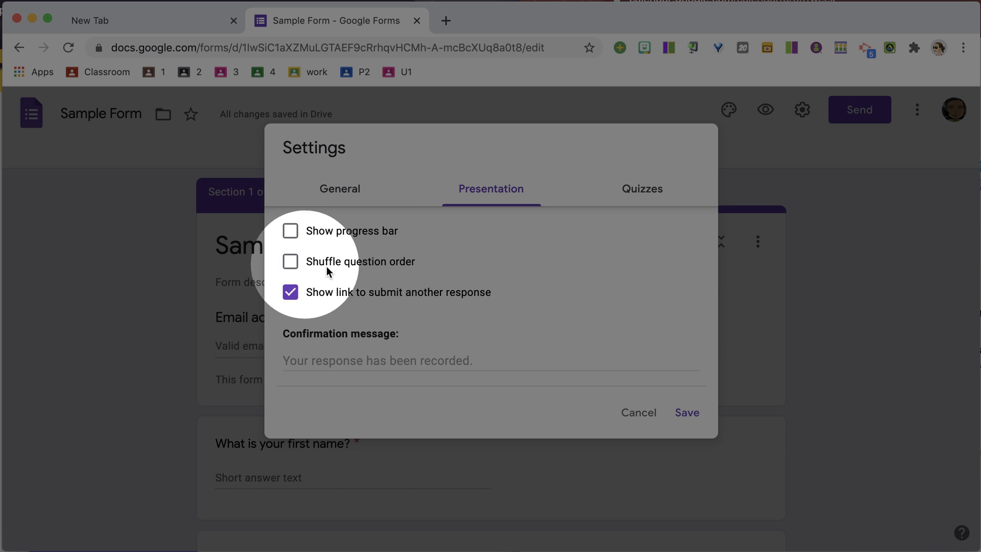
pyautogui.click(290, 262)
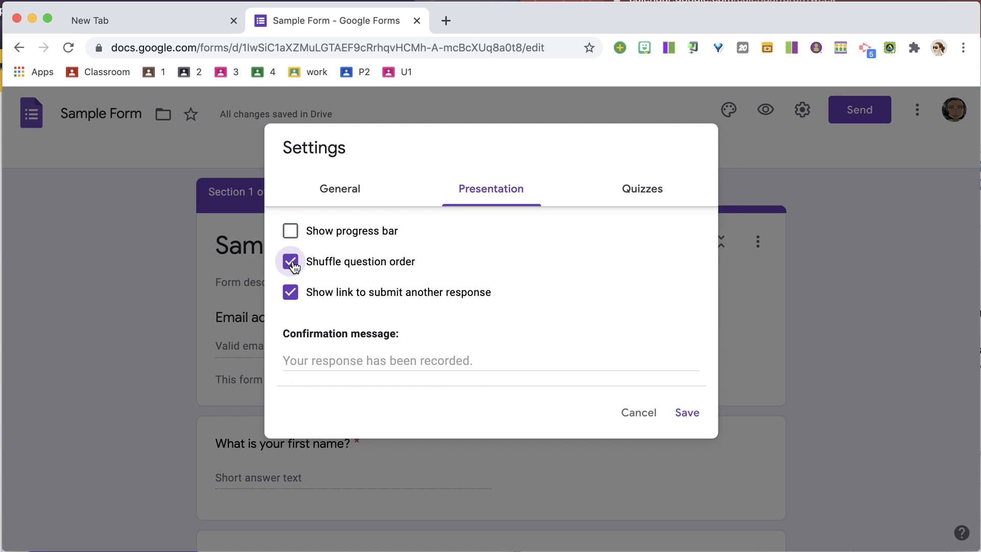
pyautogui.click(687, 413)
pyautogui.scroll(-10, 526, 490)
pyautogui.scroll(-5, 526, 495)
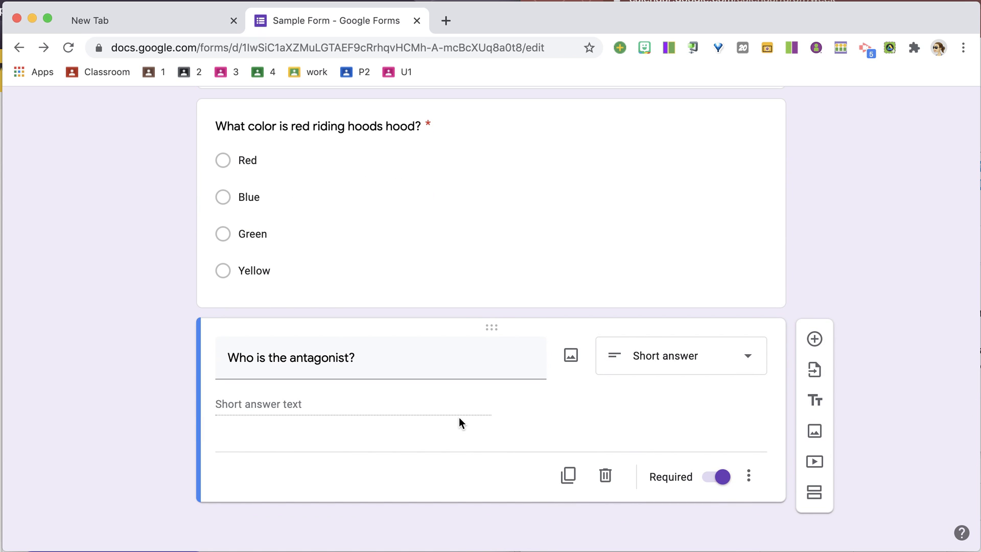
pyautogui.scroll(1, 458, 417)
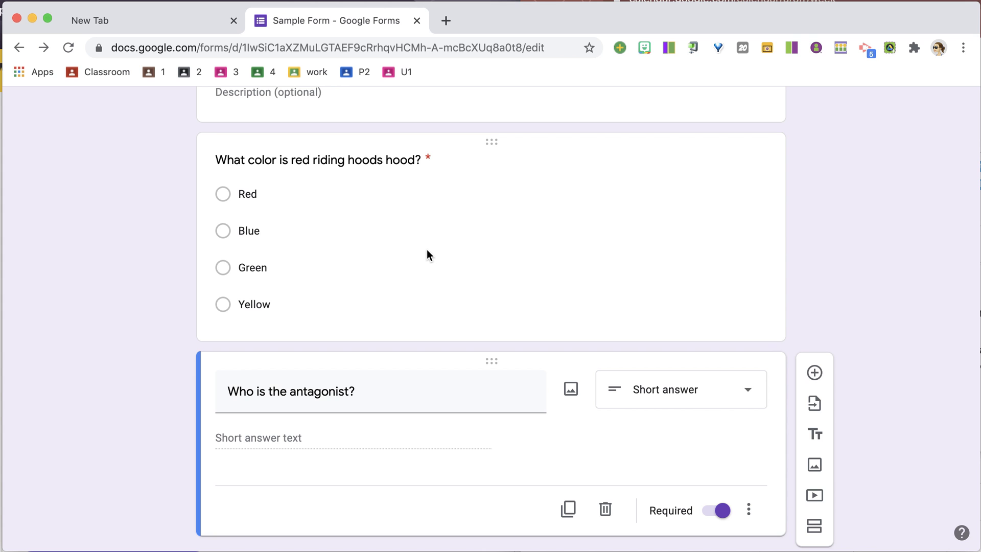
pyautogui.scroll(12, 427, 249)
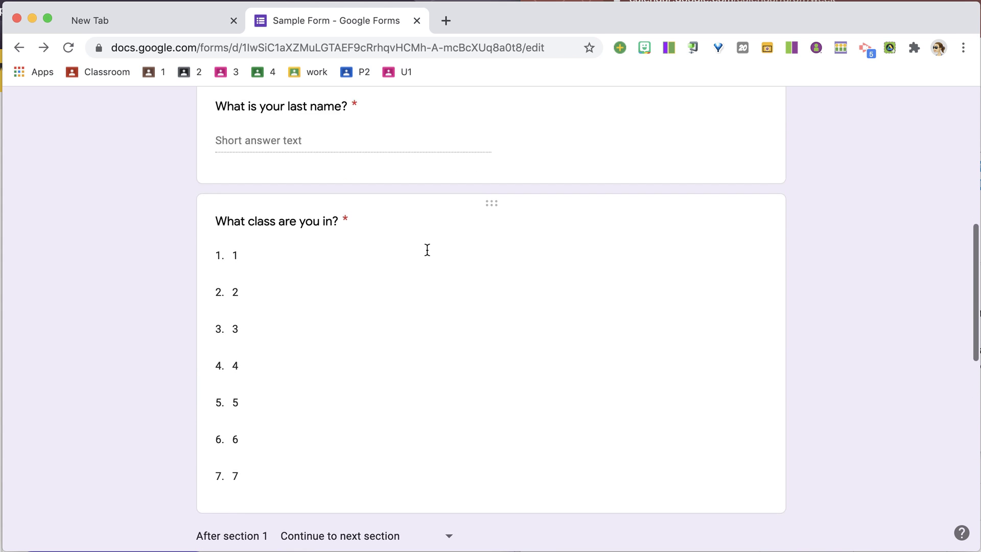
pyautogui.scroll(5, 427, 250)
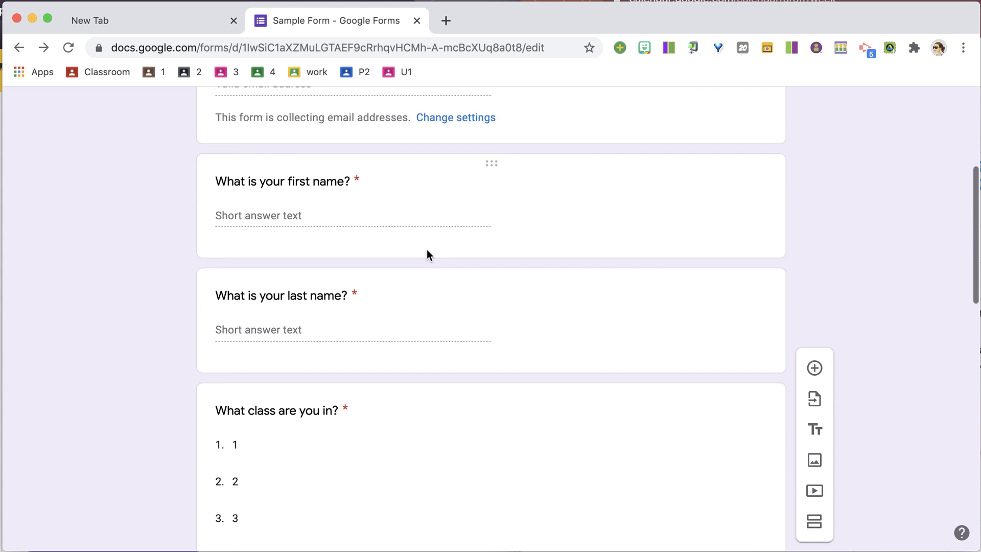
pyautogui.scroll(-1, 427, 254)
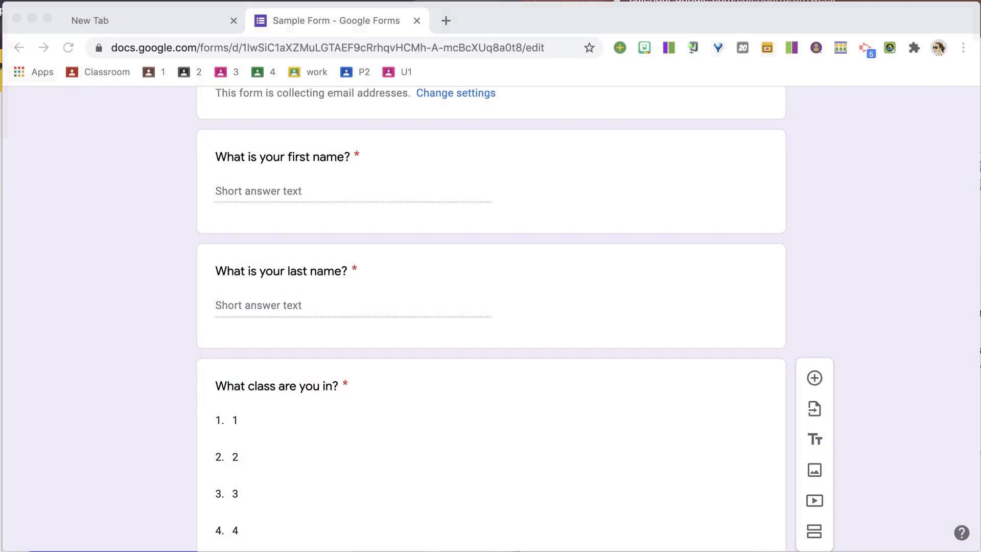
pyautogui.scroll(6, 856, 266)
# - Preview the form and submit a test response answering Red and wolf in the quiz section
pyautogui.click(769, 114)
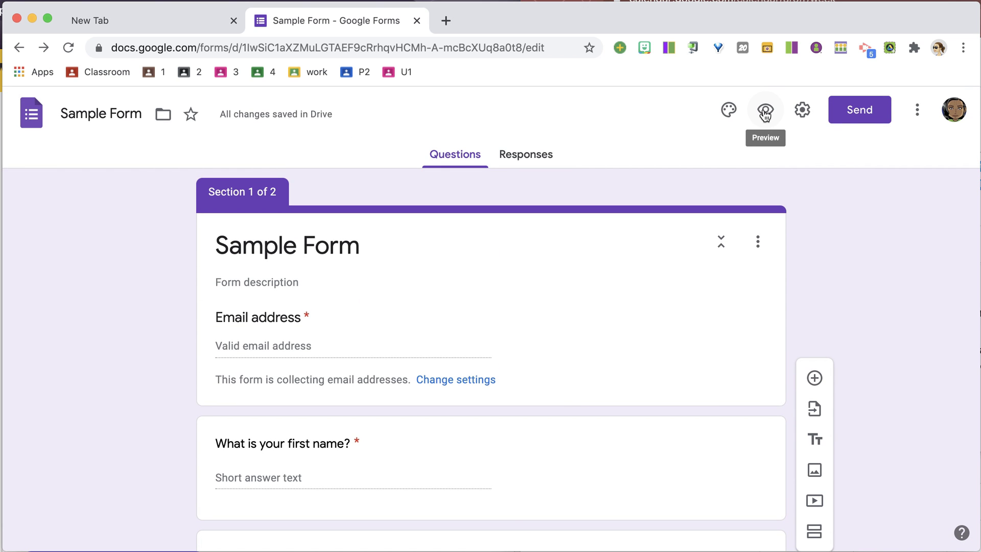
pyautogui.click(765, 113)
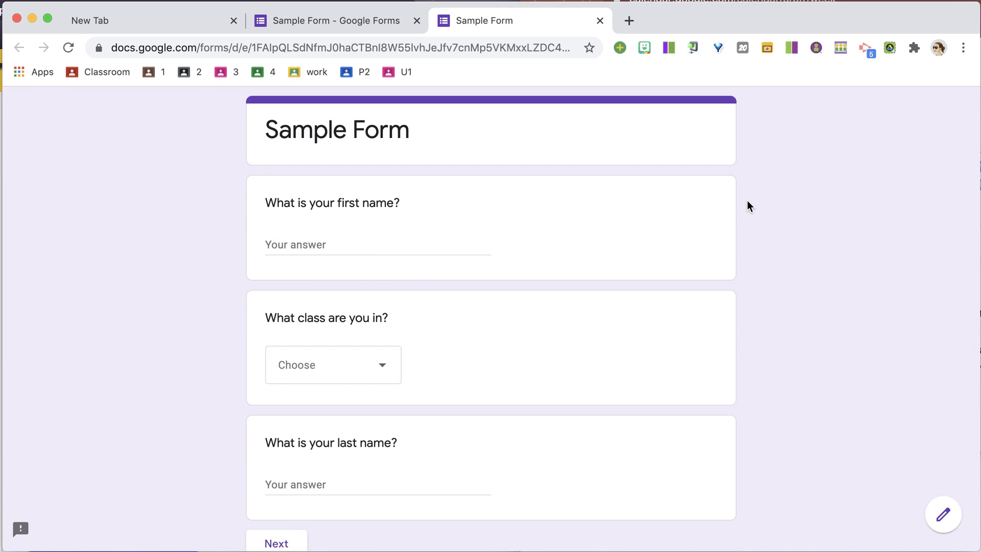
pyautogui.scroll(-3, 746, 201)
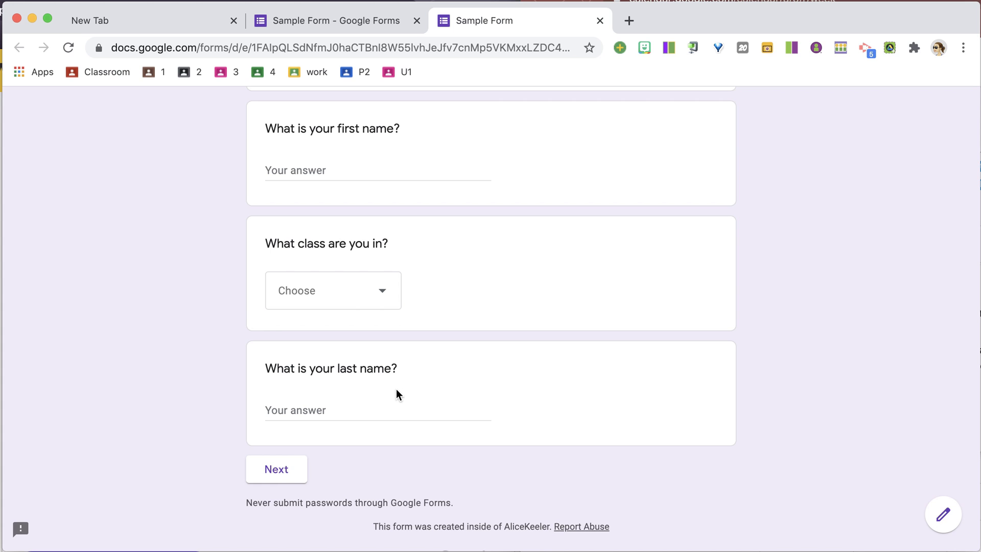
pyautogui.click(293, 466)
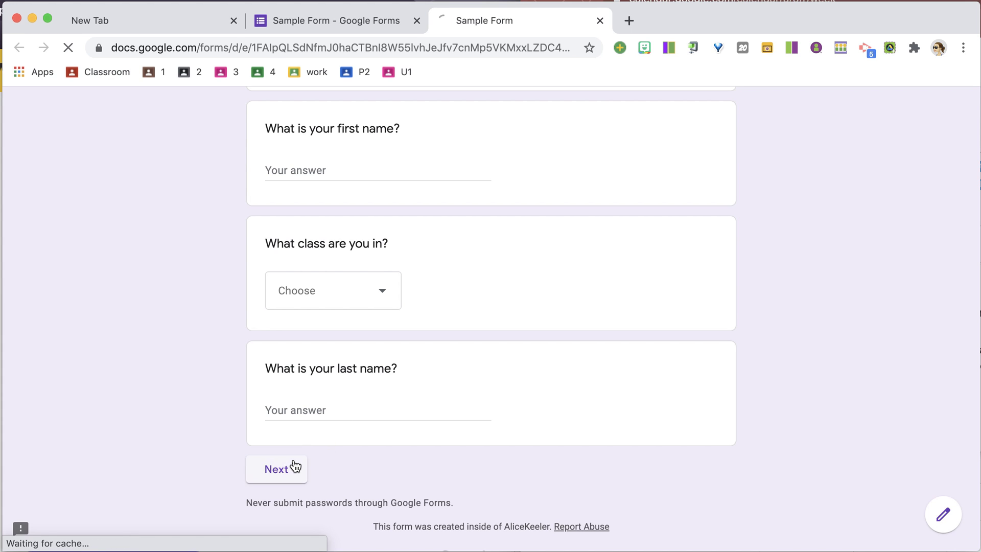
pyautogui.scroll(-3, 483, 378)
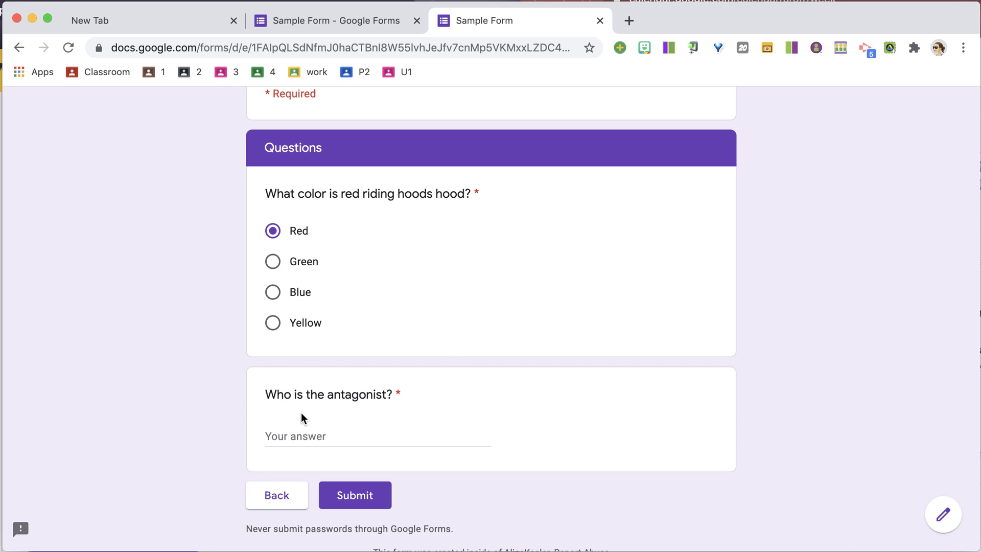
pyautogui.click(305, 436)
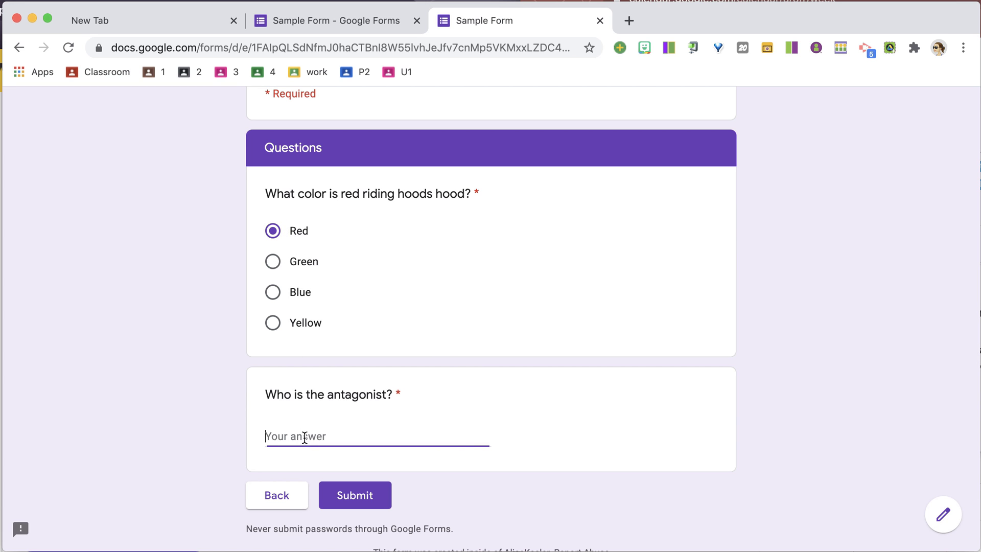
pyautogui.click(344, 503)
# - Start another response and advance to the quiz section to check the reshuffled order
pyautogui.click(360, 217)
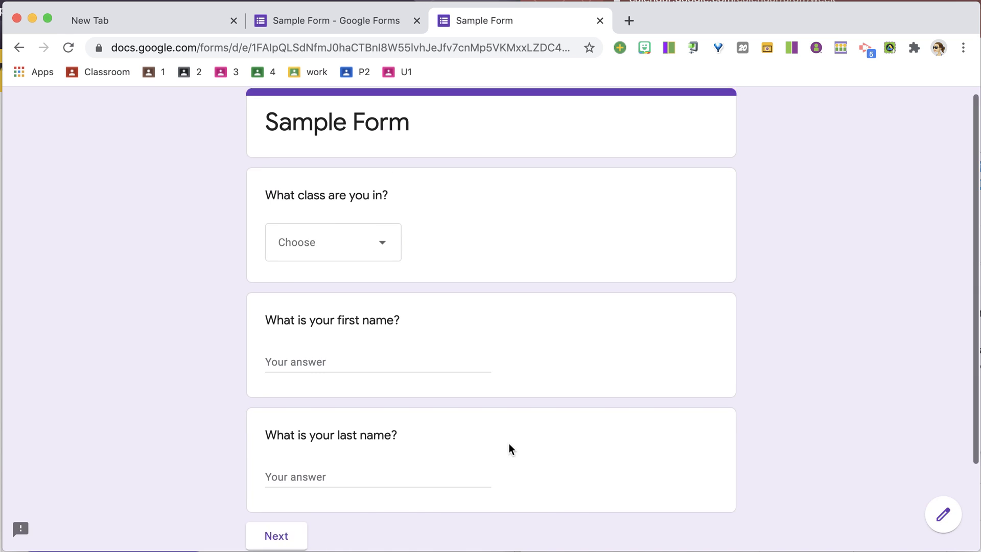
pyautogui.scroll(-3, 509, 448)
pyautogui.scroll(3, 509, 449)
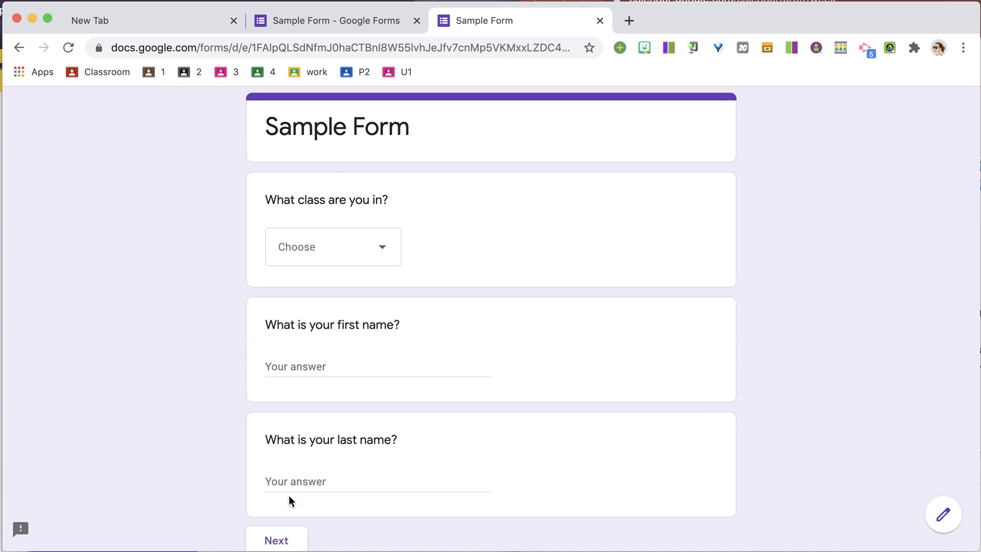
pyautogui.scroll(-1, 289, 495)
pyautogui.click(278, 505)
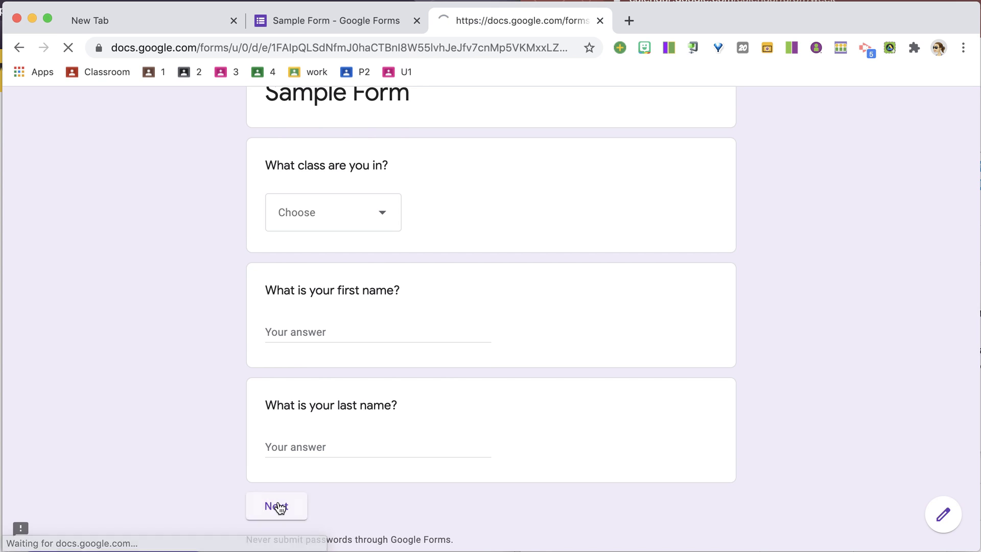
pyautogui.scroll(-1, 379, 460)
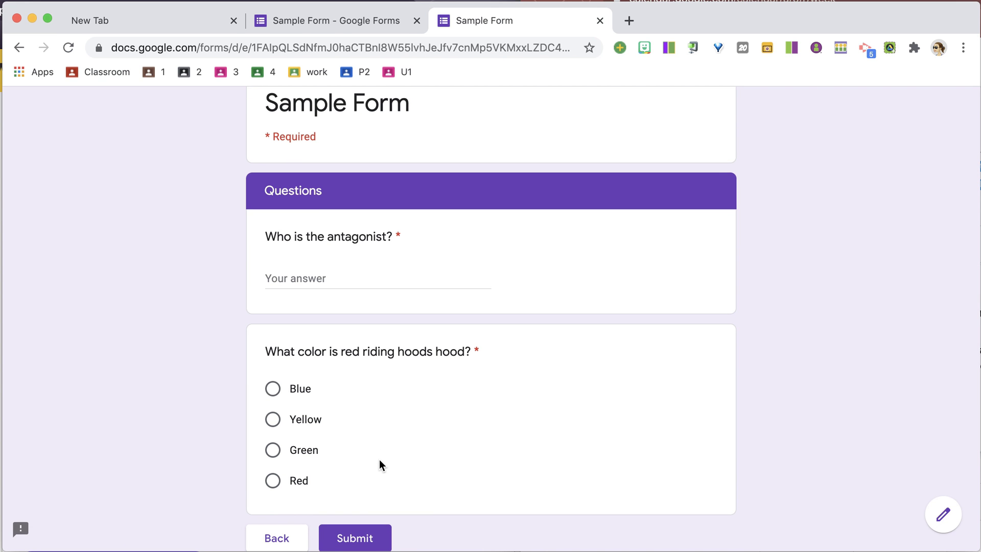